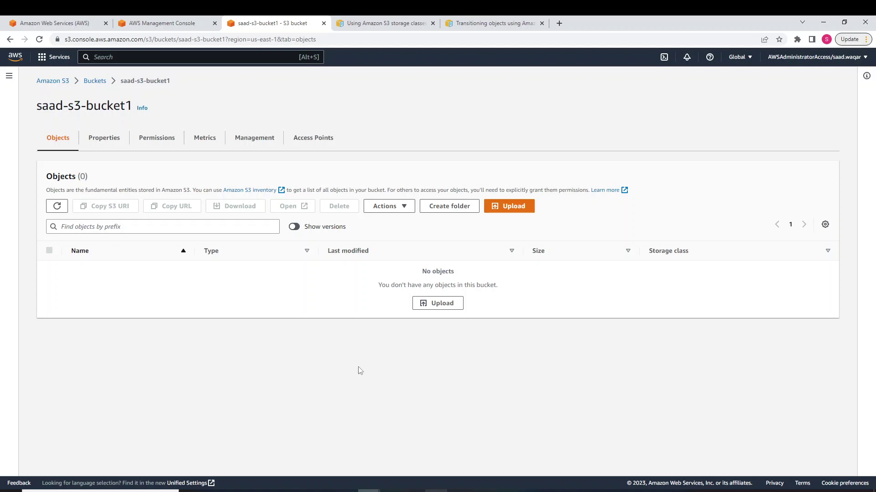
- Review the Amazon S3 storage class comparison and the supported lifecycle transitions diagram in the AWS documentation, and return to the bucket
left_click(373, 23)
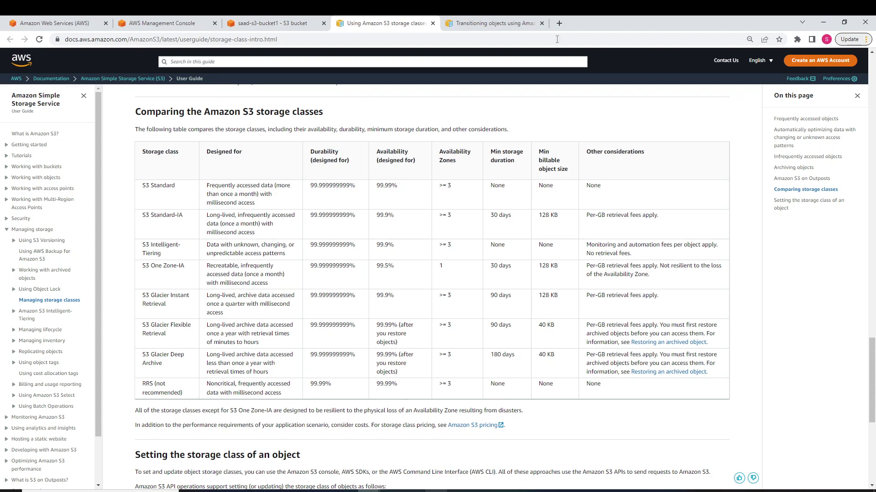
left_click(494, 23)
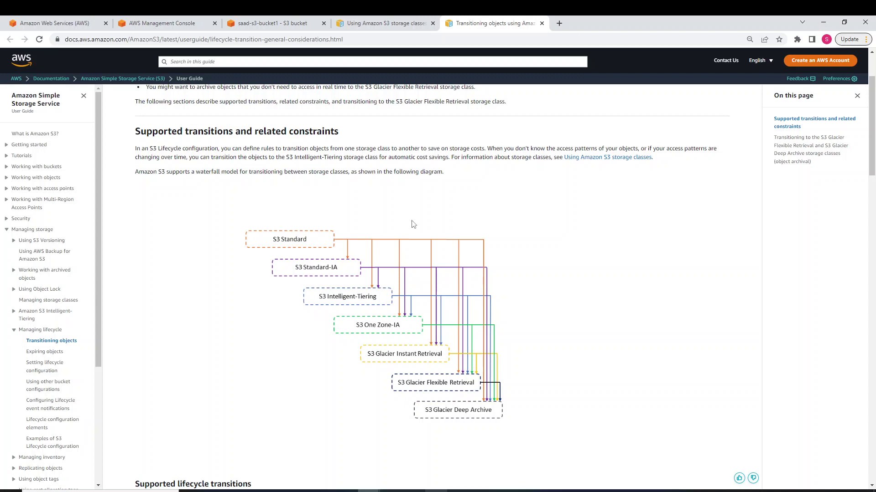
left_click(262, 19)
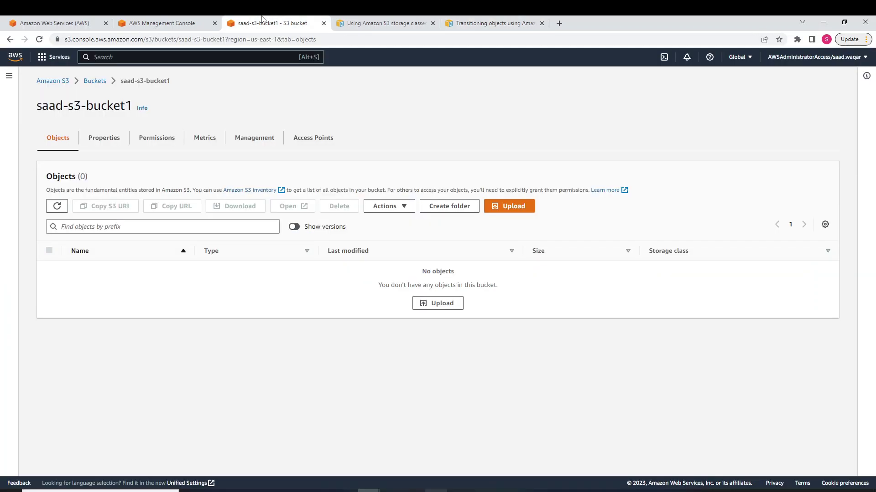
- Start creating a new lifecycle rule from the bucket's management settings
left_click(204, 138)
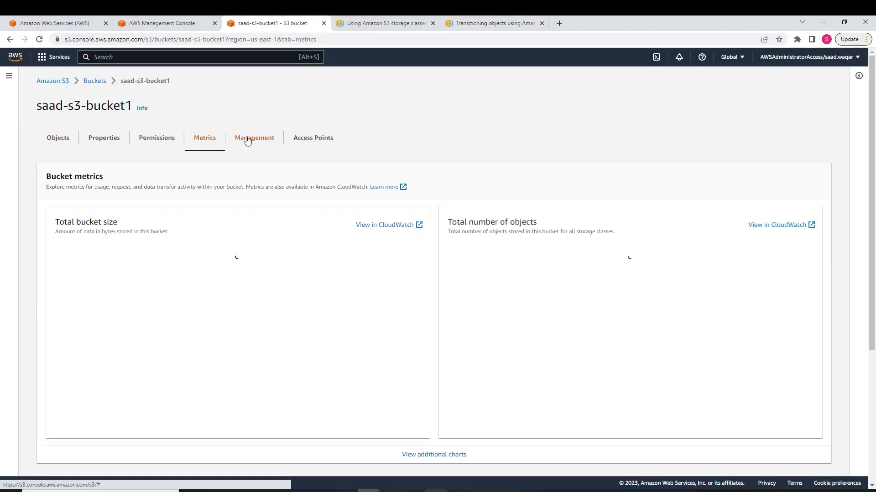
left_click(248, 138)
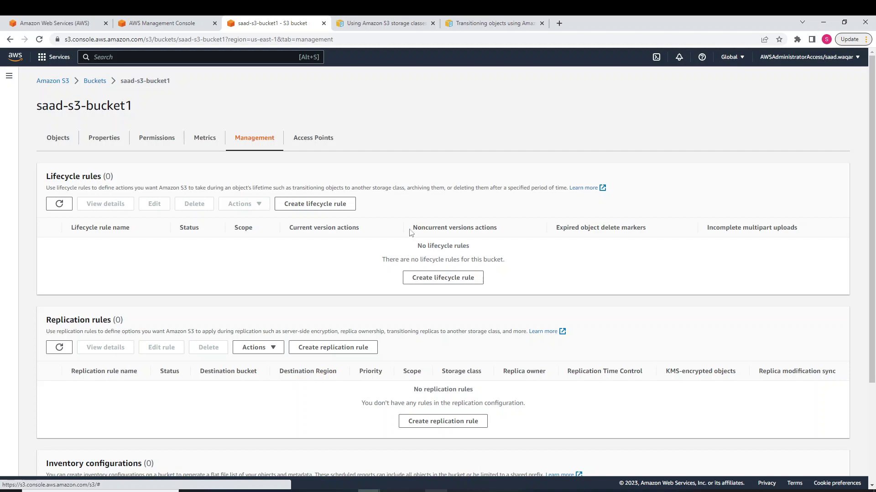
left_click(436, 279)
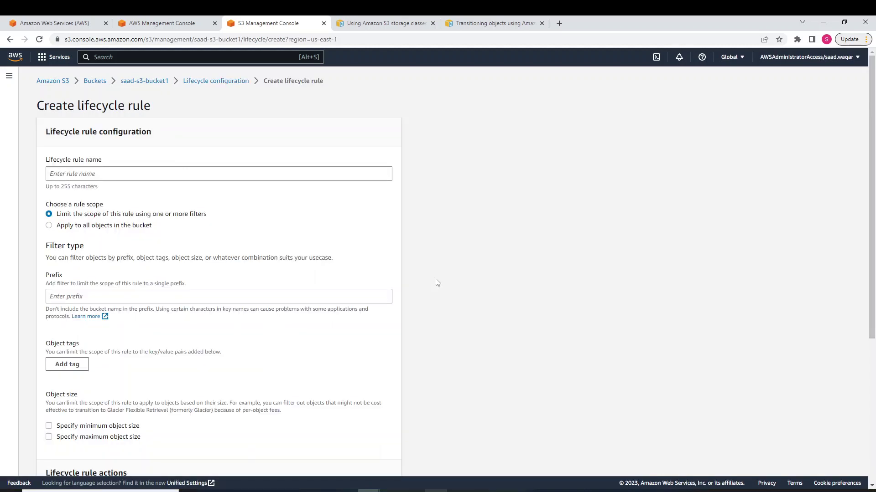
- Name the lifecycle rule Temp-Life and apply it to all objects in the bucket, acknowledging that scope
left_click(324, 174)
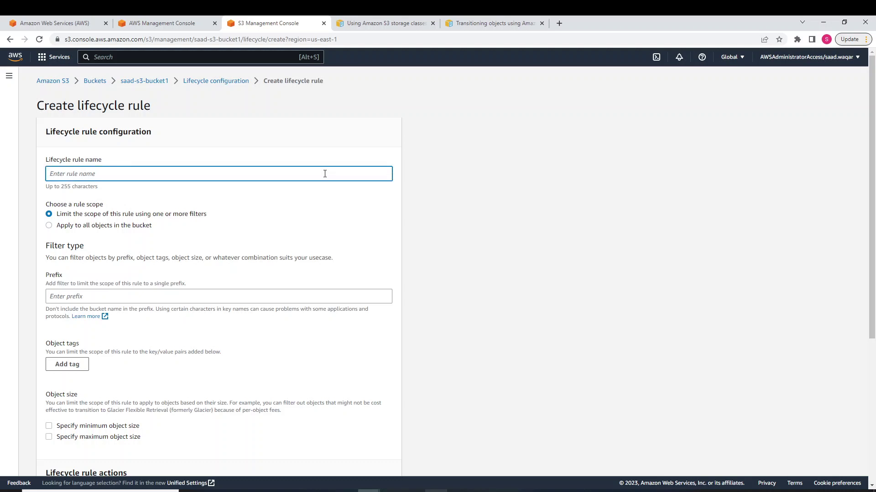
type("Temp-Life")
left_click(49, 225)
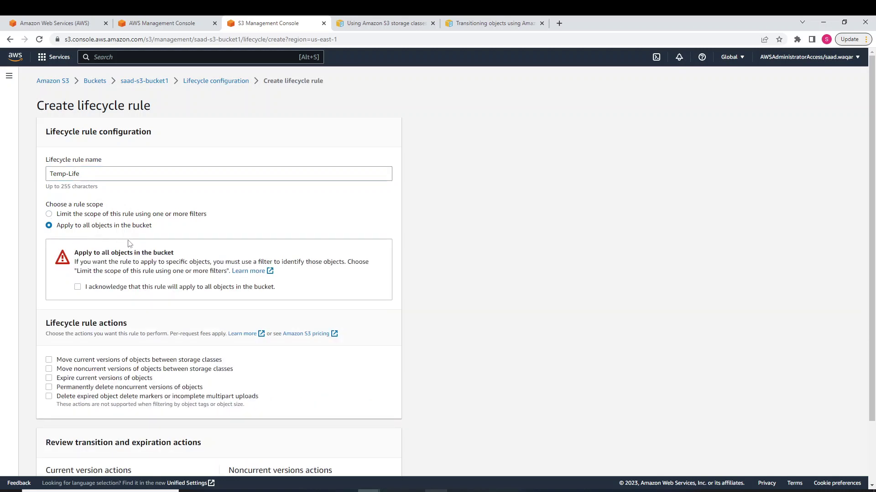
left_click(78, 286)
- Enable the rule action that moves current versions of objects between storage classes, leaving its number of days empty
scroll(269, 242, "down", 2)
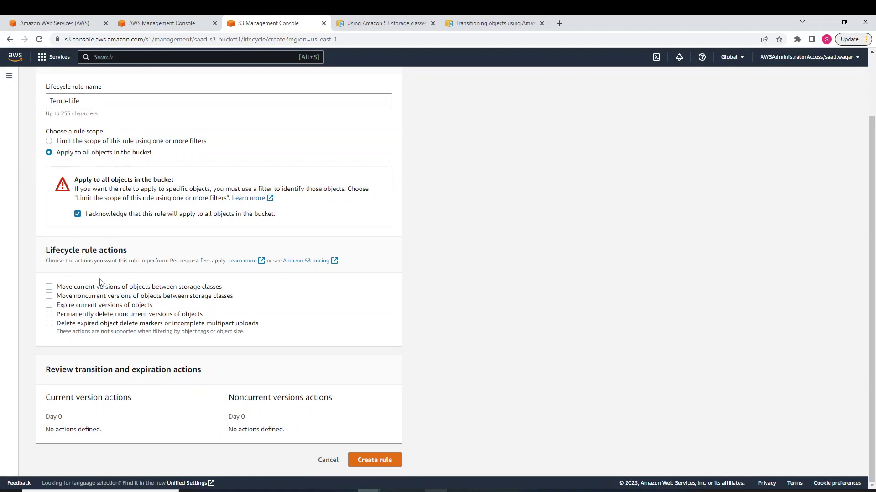
left_click(49, 287)
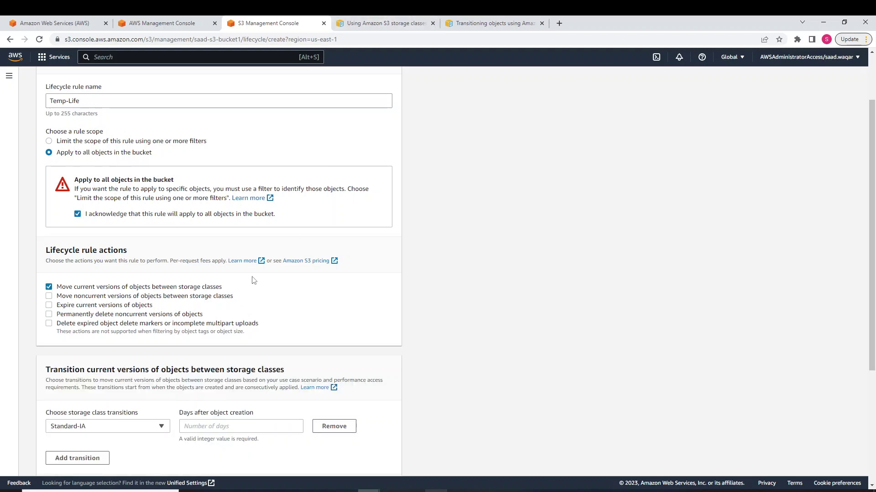
scroll(254, 277, "down", 2)
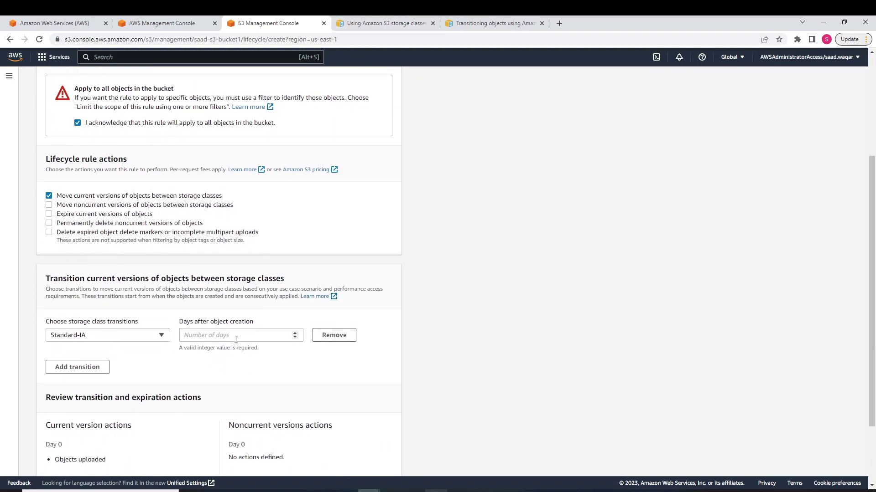
left_click(233, 338)
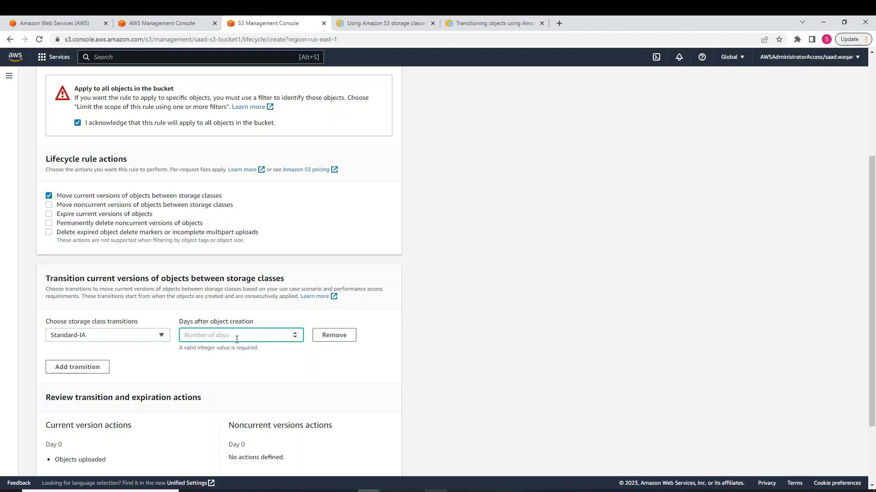
scroll(236, 340, "down", 2)
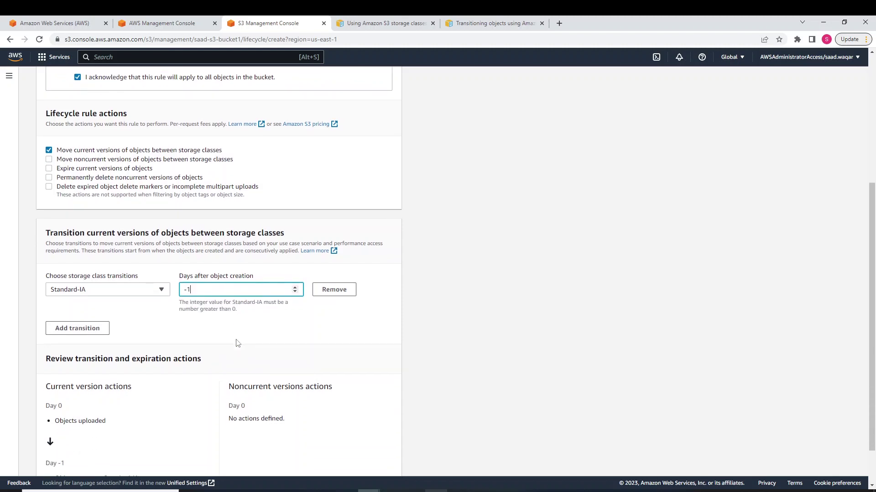
key("BackSpace")
key("BackSpace")
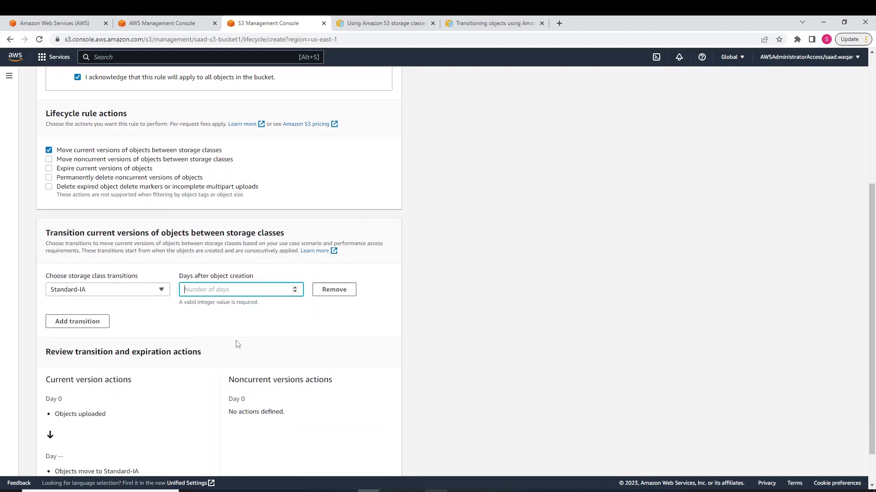
scroll(237, 342, "down", 2)
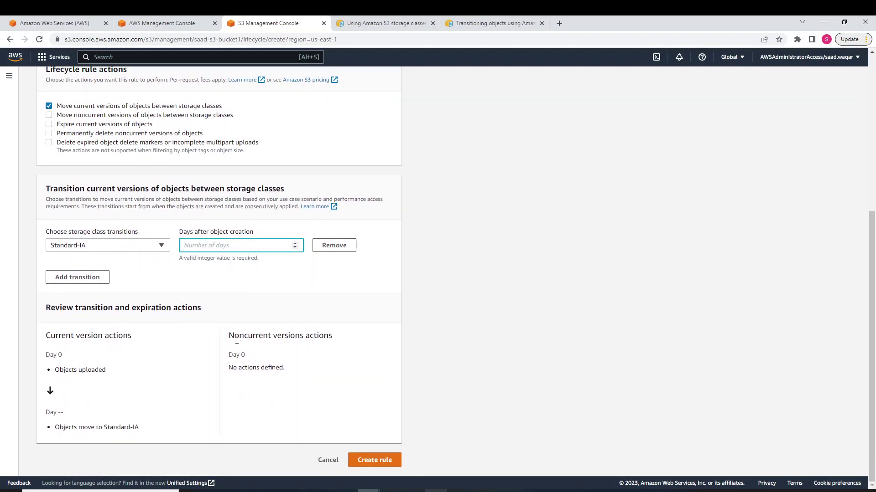
- Check the minimum storage durations of S3 Standard-IA and S3 Standard in the documentation's storage class comparison table
left_click(494, 23)
left_click(386, 23)
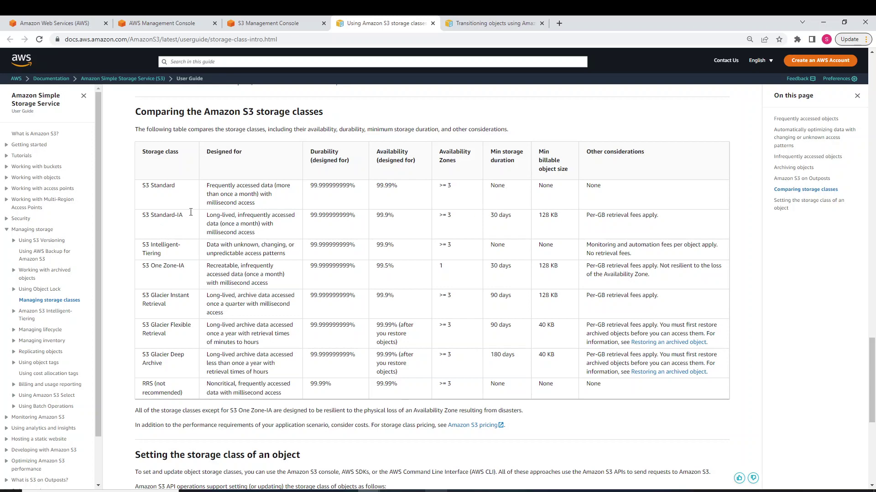
left_click_drag(489, 215, 512, 219)
left_click_drag(141, 186, 203, 189)
left_click_drag(495, 186, 501, 186)
left_click(284, 21)
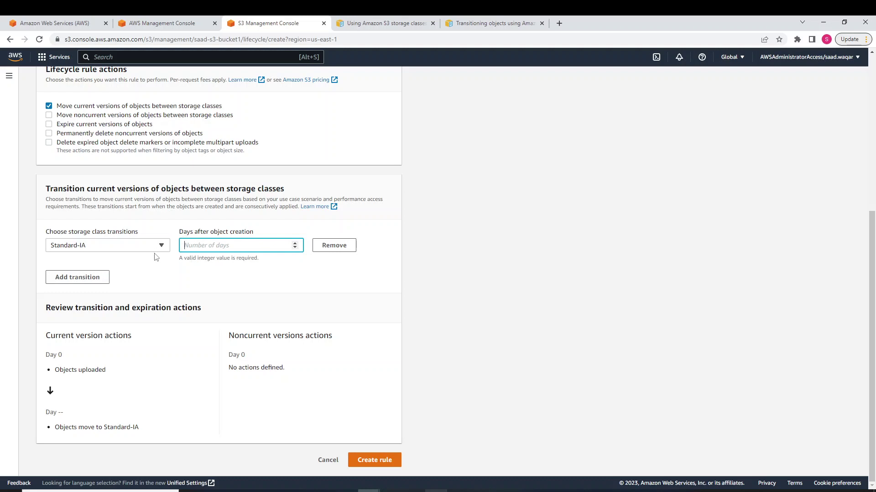
- Set the Standard-IA transition to 30 days after object creation
left_click(224, 244)
type("10")
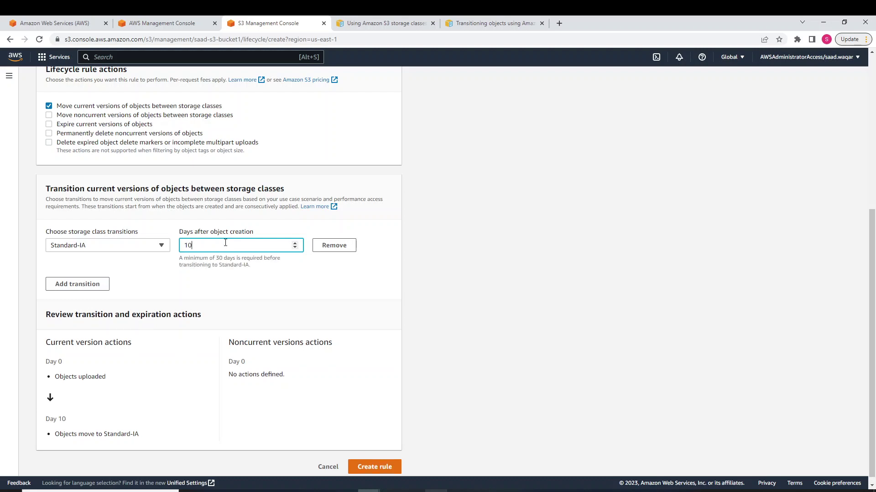
key("BackSpace")
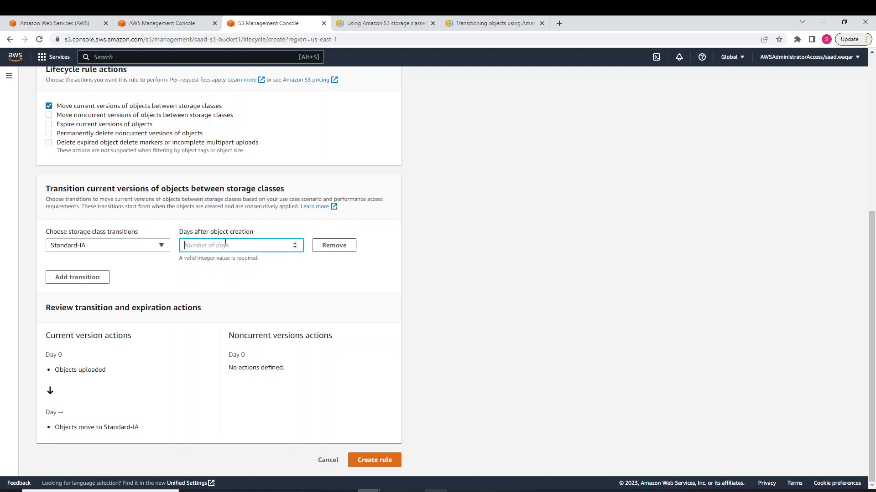
type("30")
- Add a second transition to One Zone-IA at 30 days after object creation, consulting the storage class comparison table
left_click(64, 279)
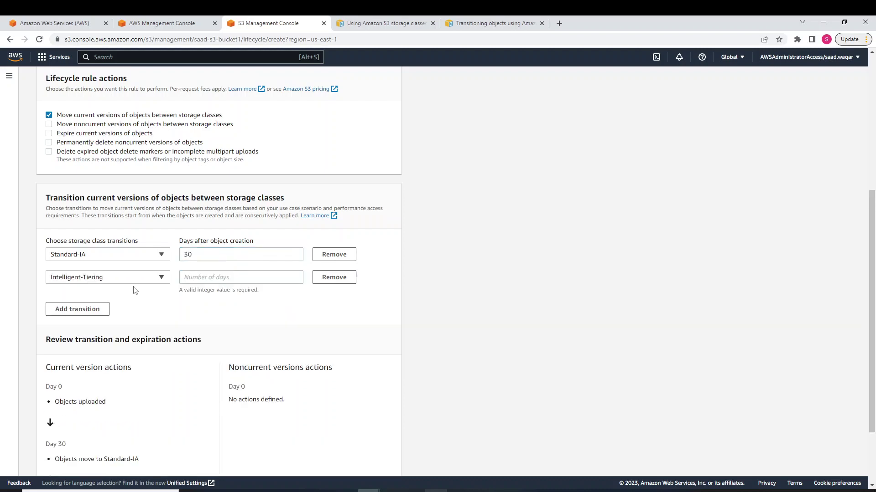
left_click(356, 23)
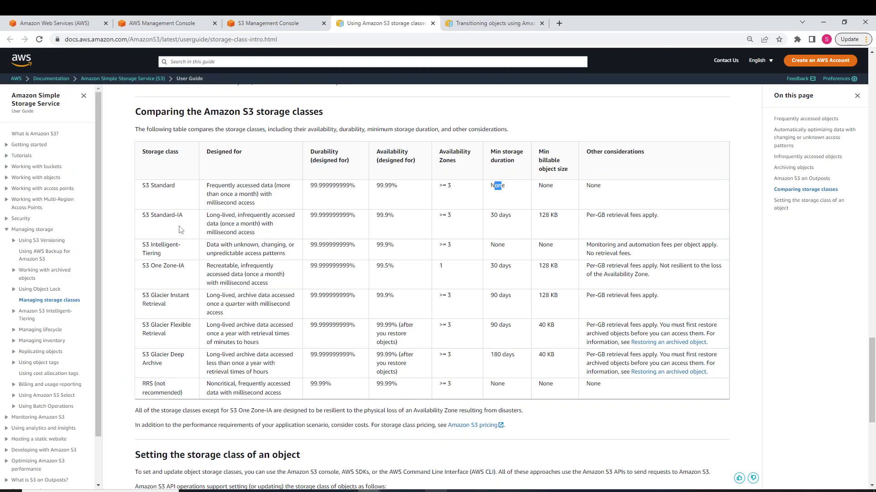
left_click(172, 266)
left_click(287, 22)
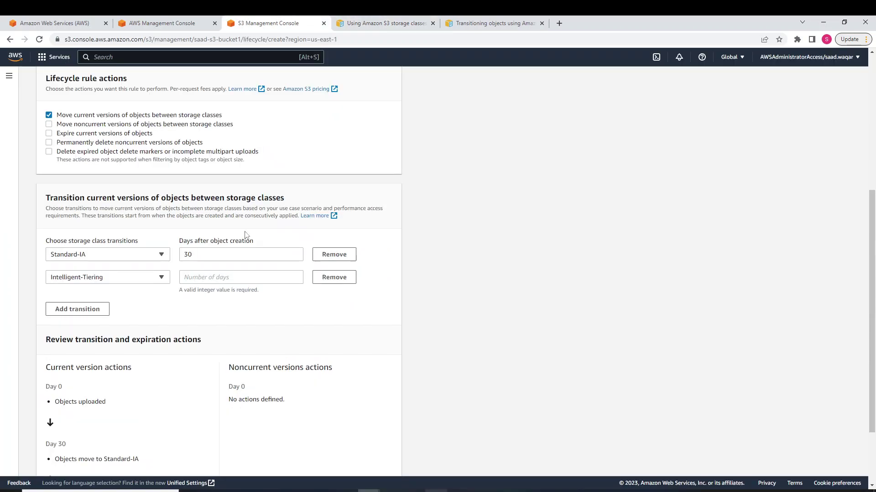
left_click(162, 278)
scroll(132, 226, "down", 1)
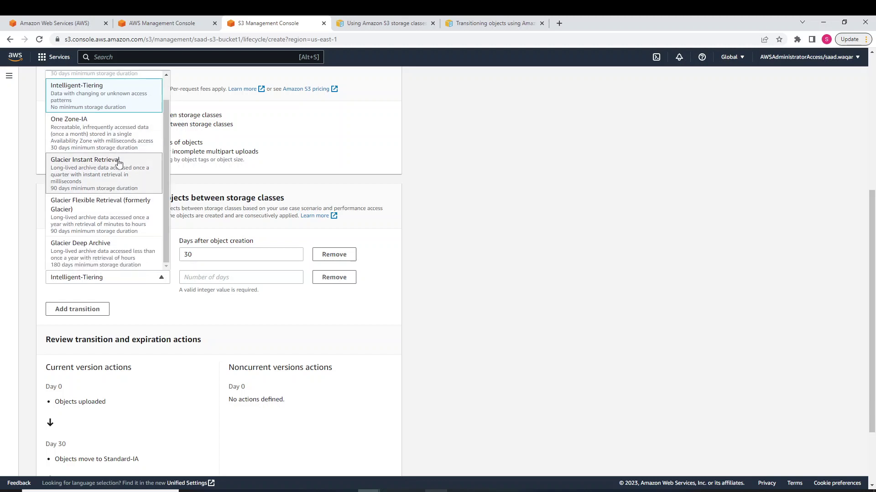
left_click(117, 142)
left_click(219, 275)
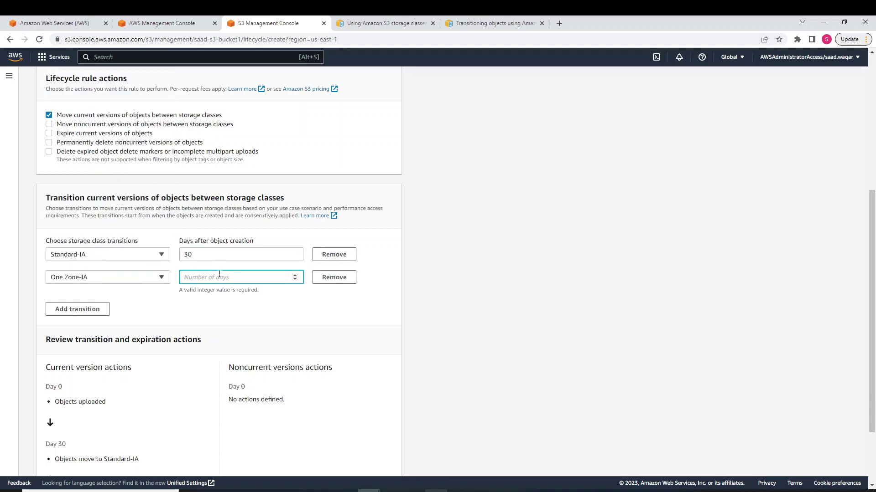
type("30")
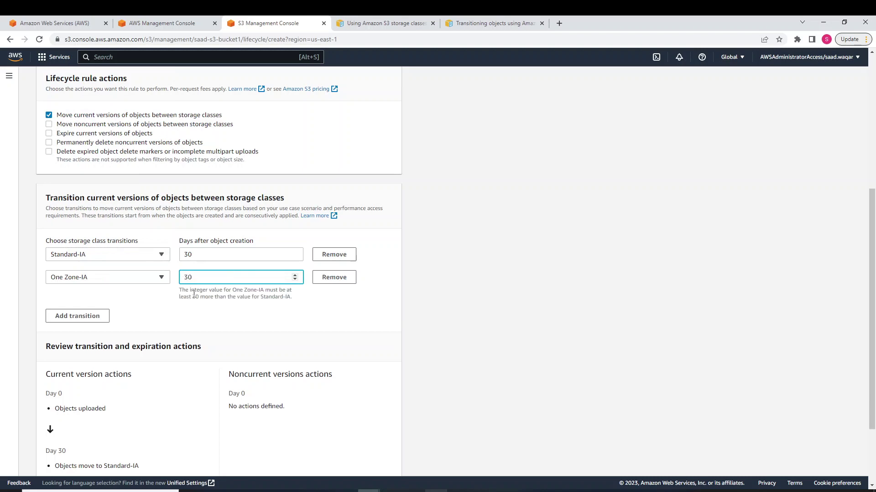
- Add a third transition to Glacier Deep Archive at 300 days after object creation
left_click(62, 317)
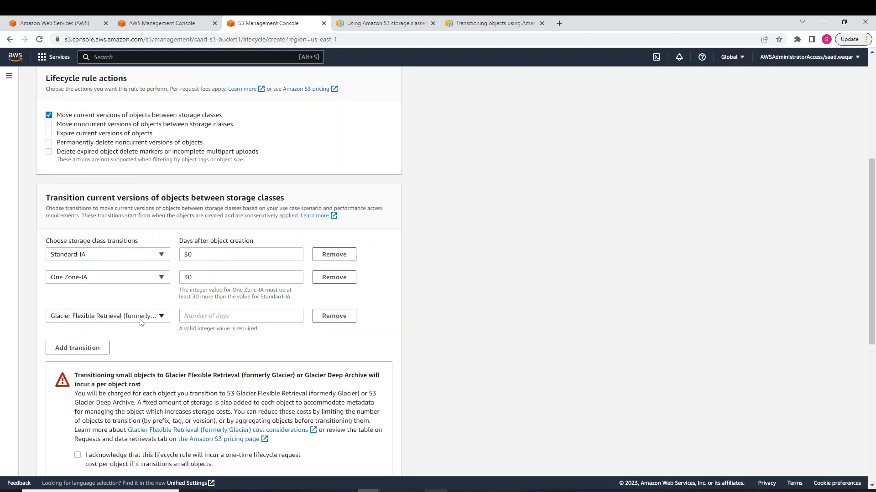
left_click(165, 318)
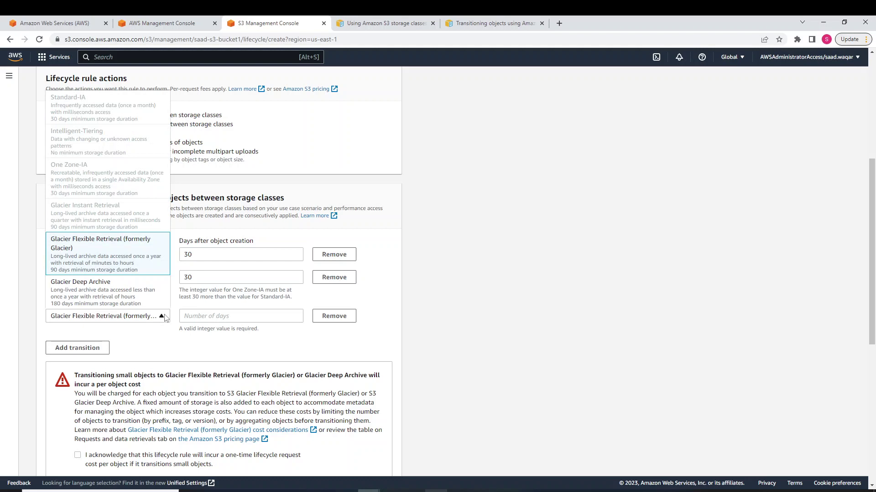
left_click(164, 318)
left_click(164, 318)
left_click(149, 296)
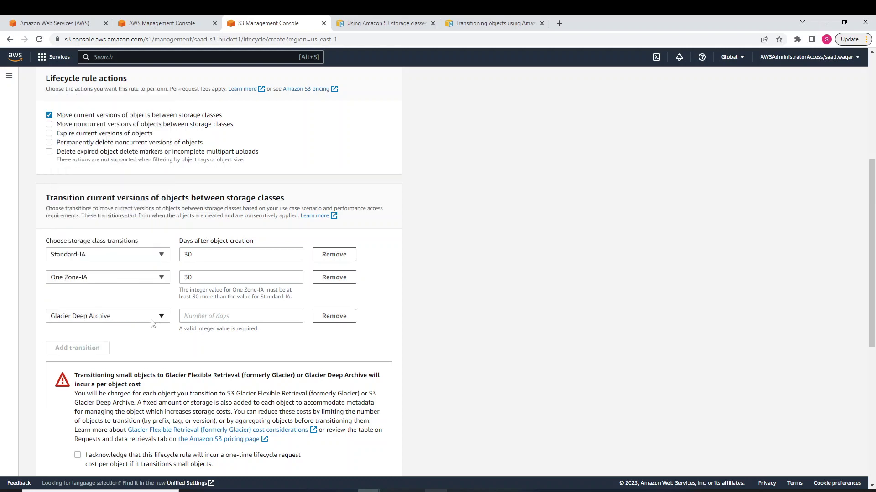
left_click(232, 317)
type("3")
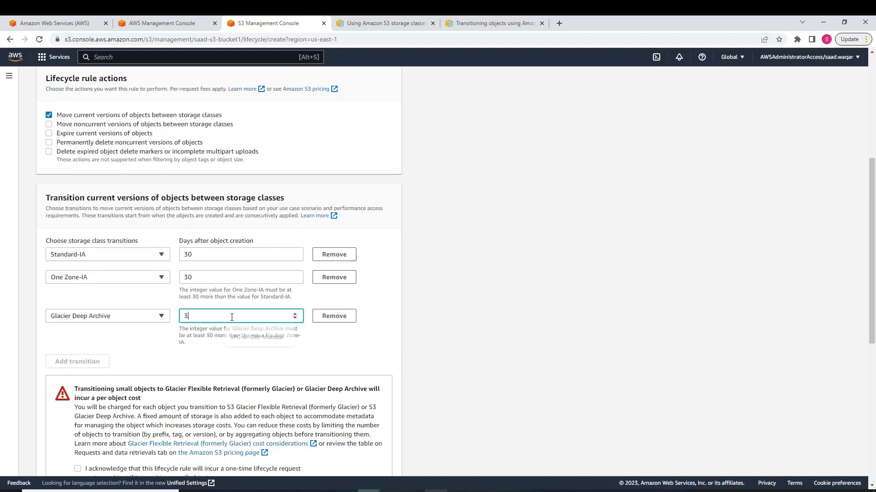
type("00")
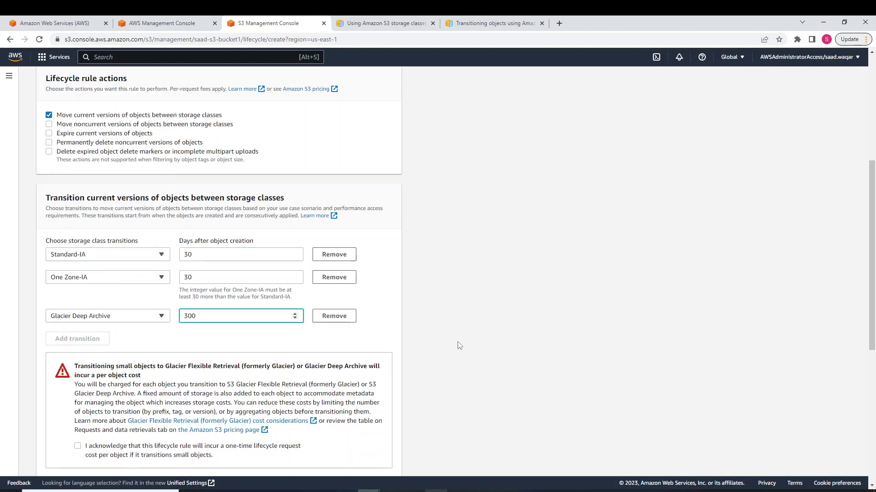
left_click(459, 345)
- Deselect the rule action that moves current versions of objects between storage classes
scroll(192, 348, "up", 2)
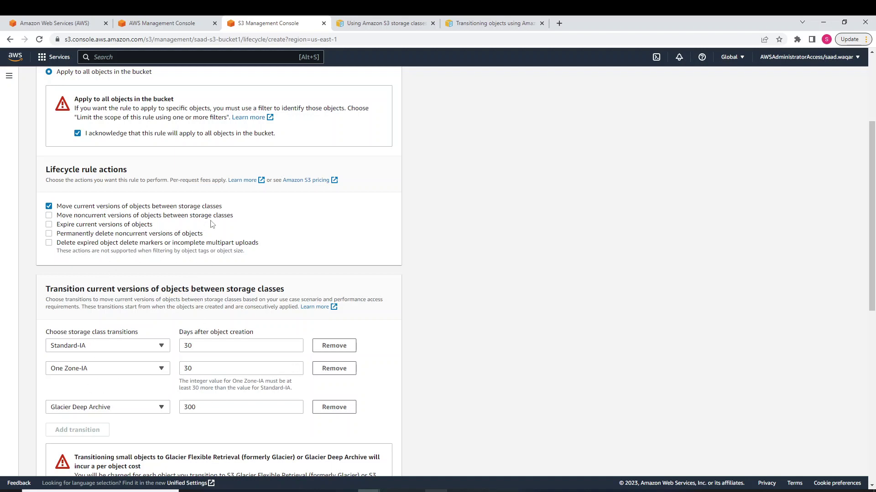
left_click(51, 216)
left_click(49, 215)
left_click(50, 206)
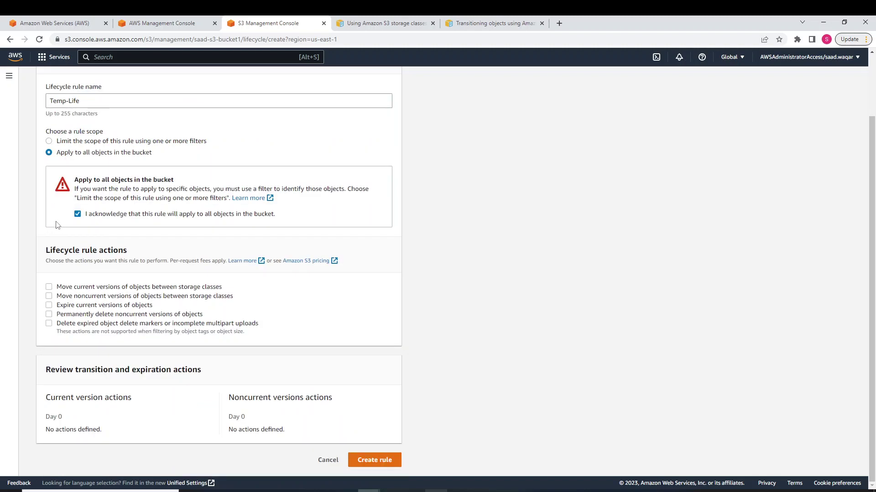
- Try expiring current versions of objects 100 days after object creation, and deselect that rule action
scroll(57, 226, "up", 2)
scroll(57, 225, "down", 1)
left_click(49, 334)
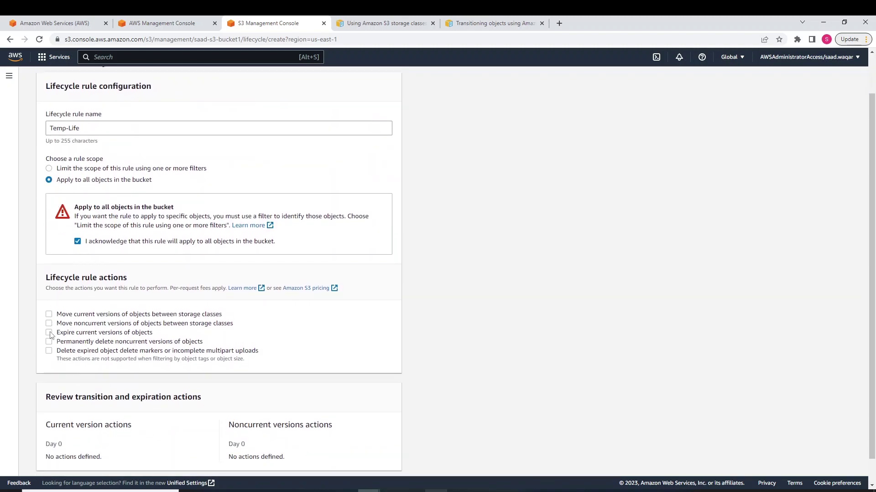
scroll(134, 341, "down", 3)
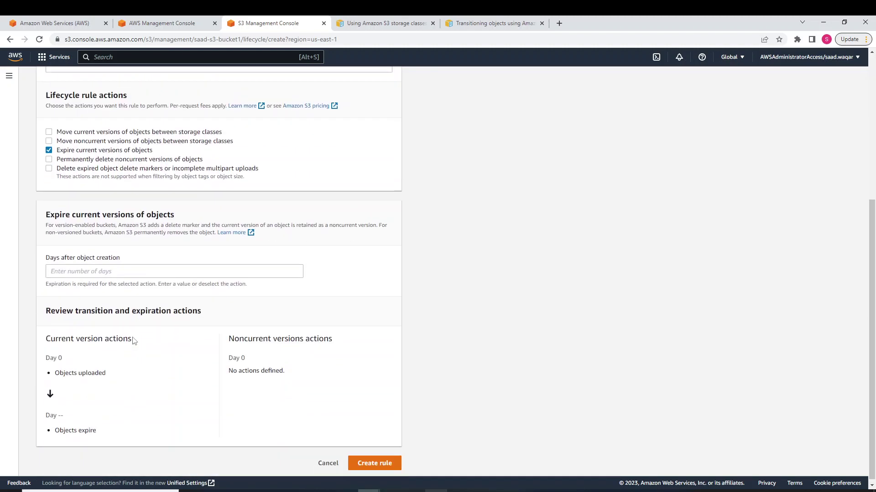
left_click(111, 317)
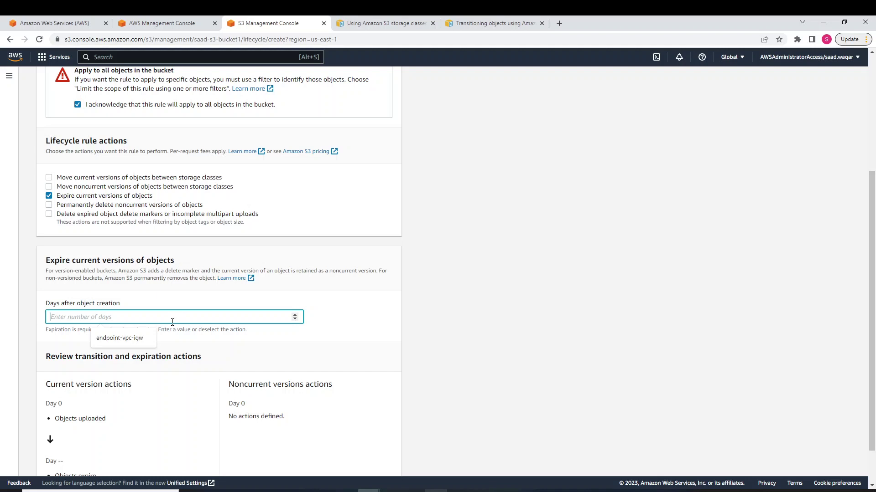
type("100")
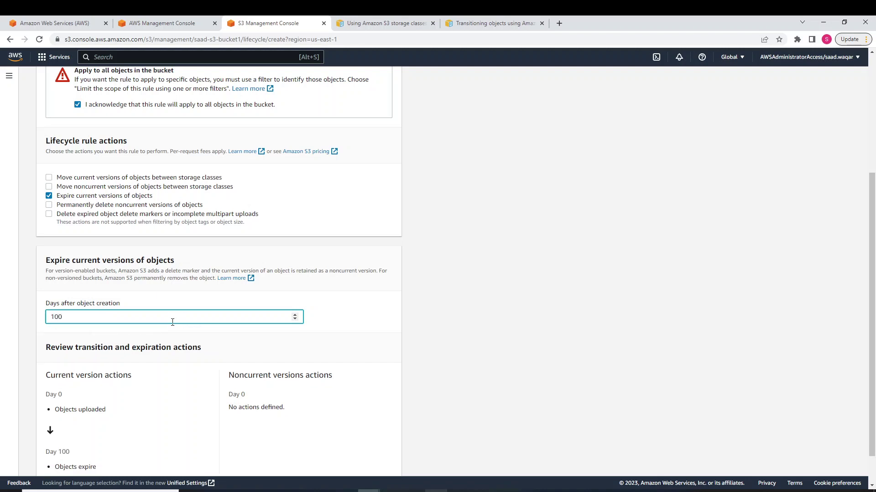
left_click(49, 196)
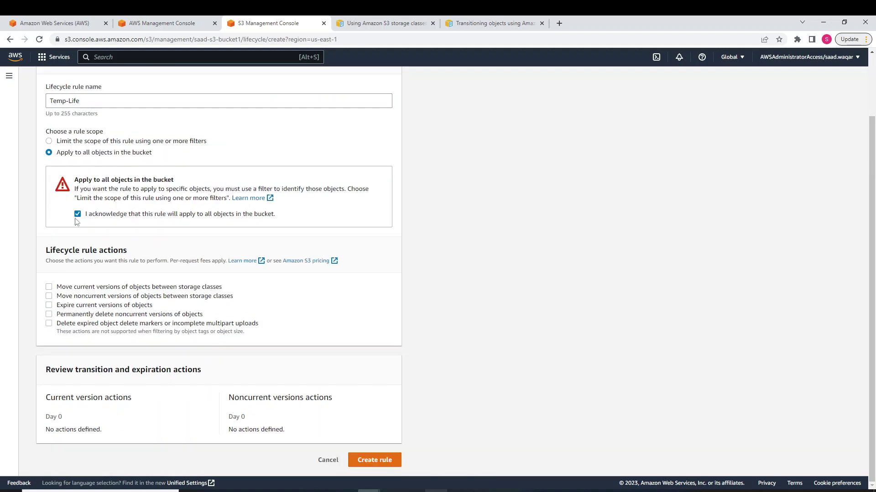
- Try permanently deleting noncurrent versions, and swap that action for deleting expired object delete markers or incomplete multipart uploads
left_click(49, 314)
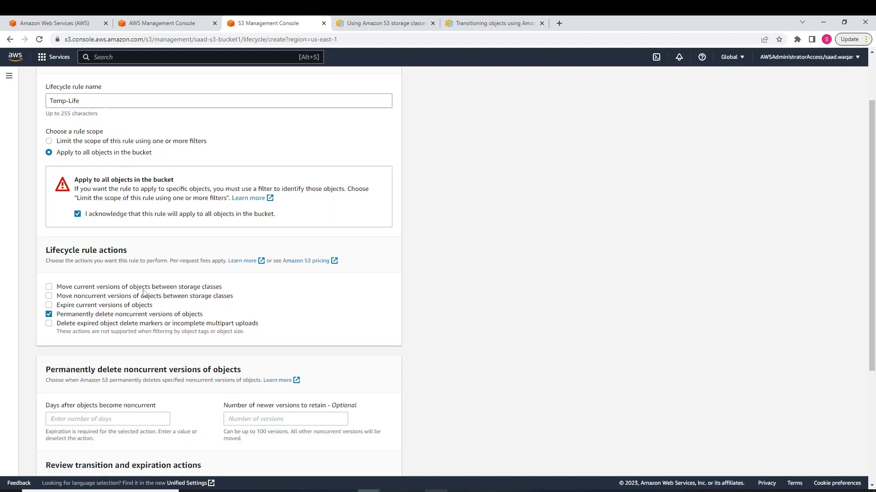
scroll(144, 292, "down", 1)
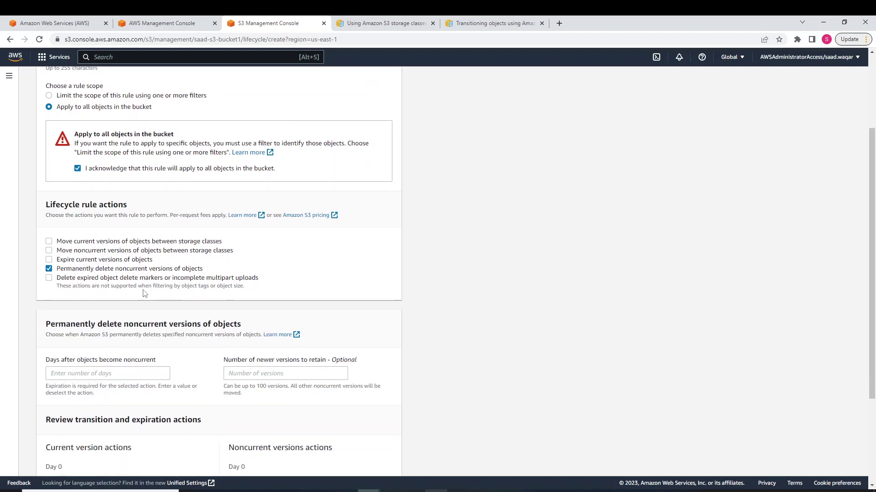
left_click(49, 278)
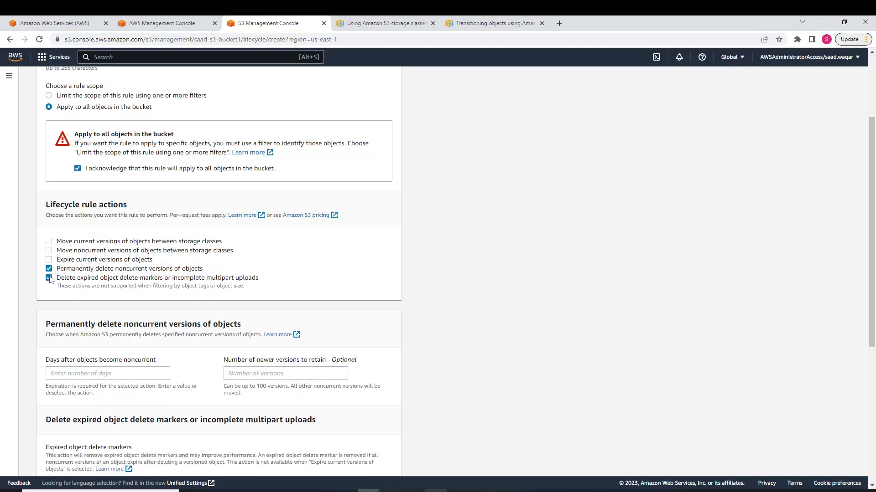
left_click(50, 269)
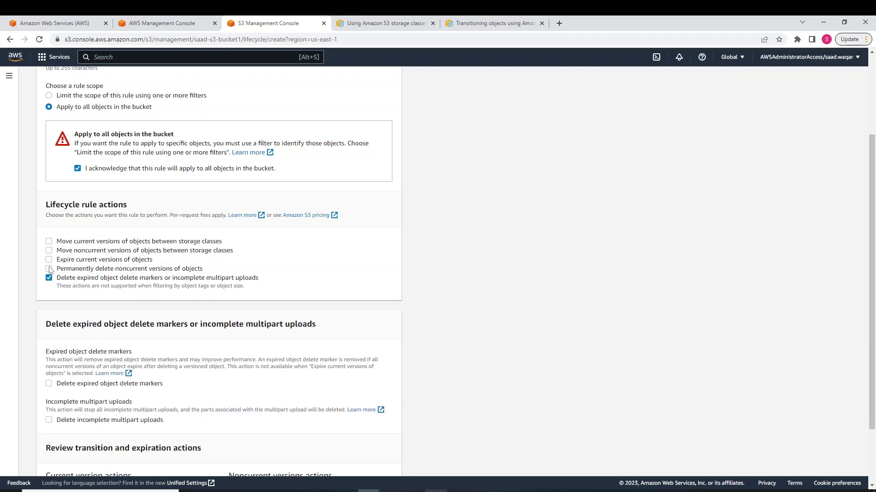
- Examine the rule action for expired object delete markers and incomplete multipart uploads, leaving it deselected
double_click(136, 279)
left_click_drag(171, 279, 252, 279)
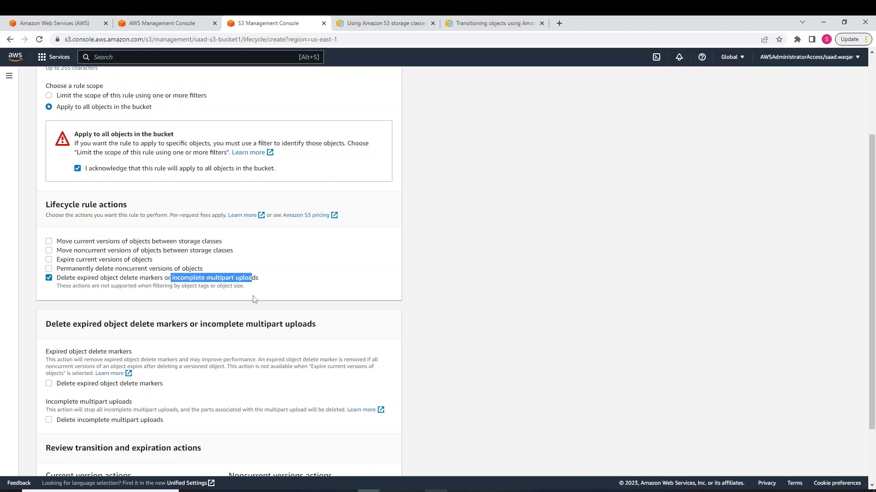
left_click(260, 291)
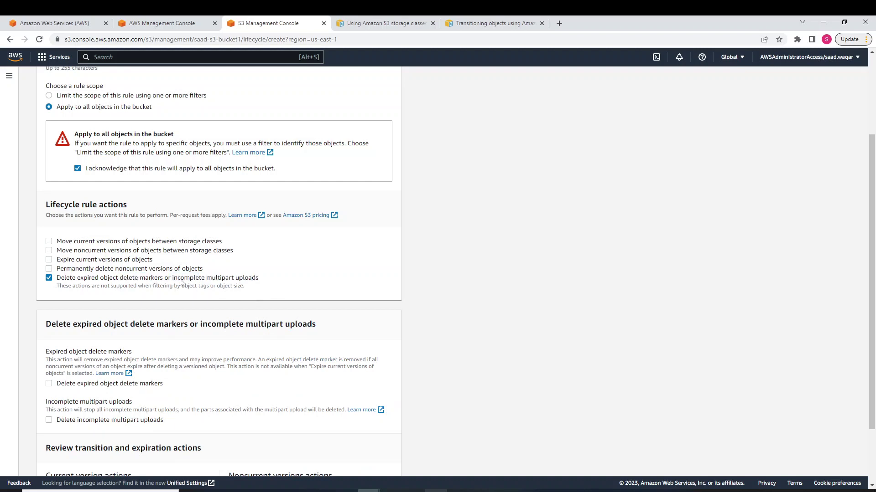
left_click_drag(174, 279, 260, 279)
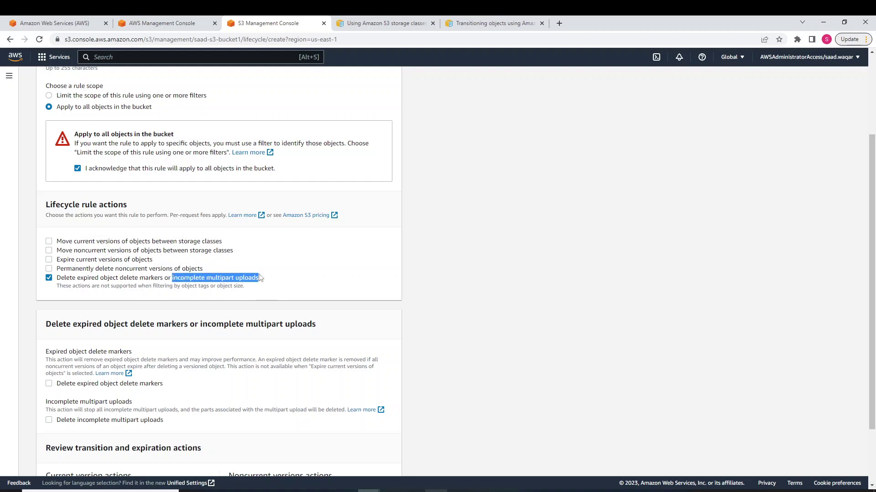
left_click(276, 281)
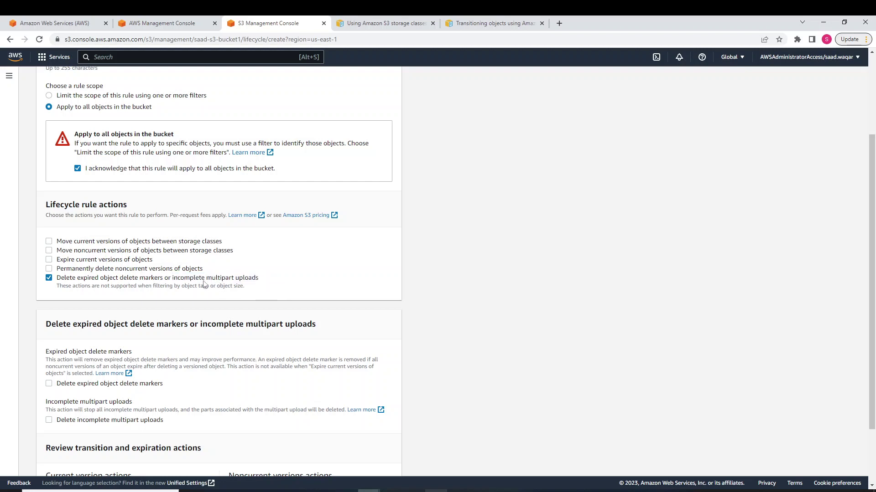
left_click_drag(172, 279, 257, 279)
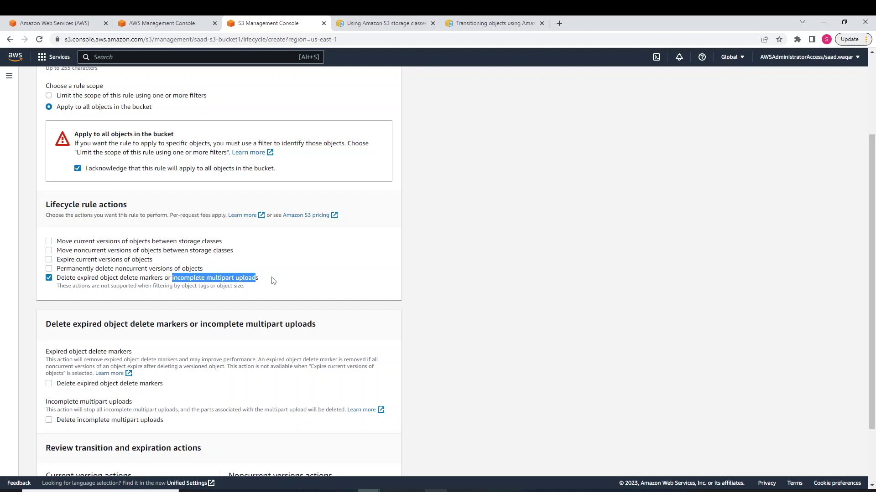
left_click(109, 280)
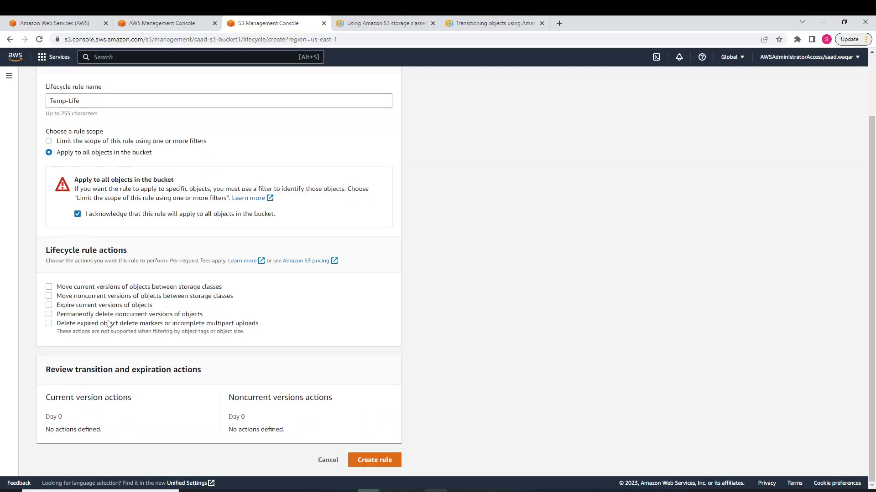
left_click_drag(100, 324, 160, 325)
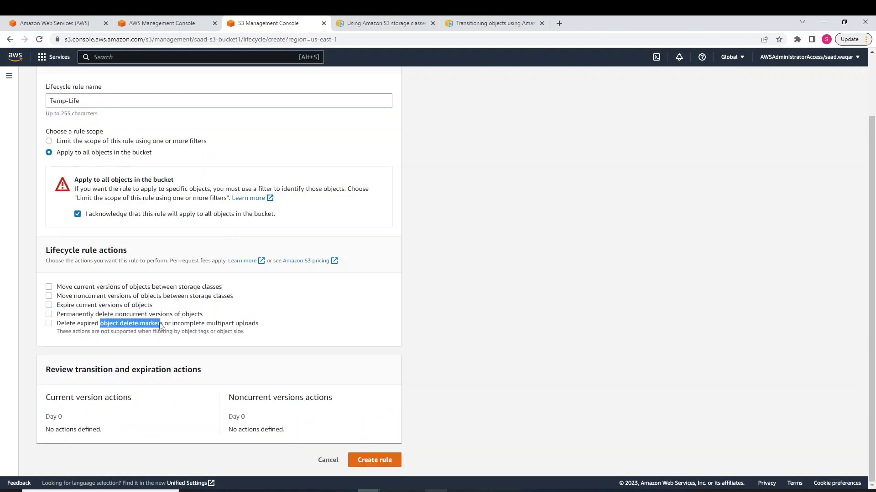
left_click(168, 333)
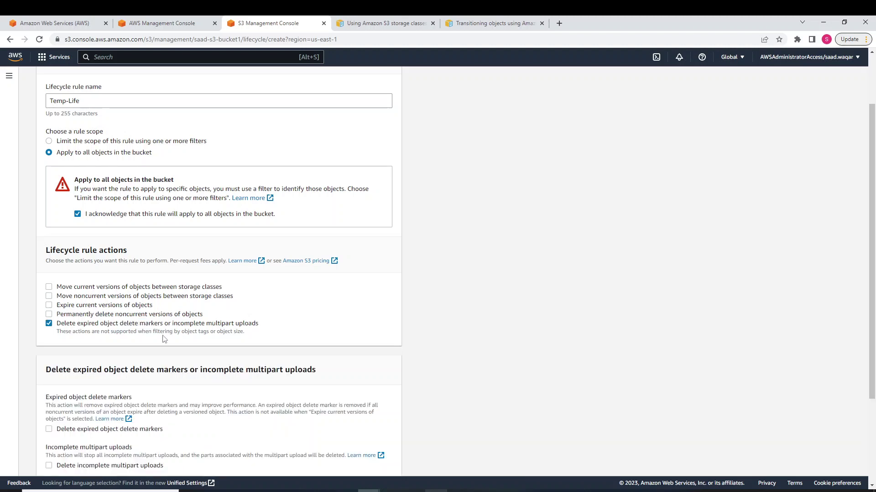
scroll(178, 330, "down", 1)
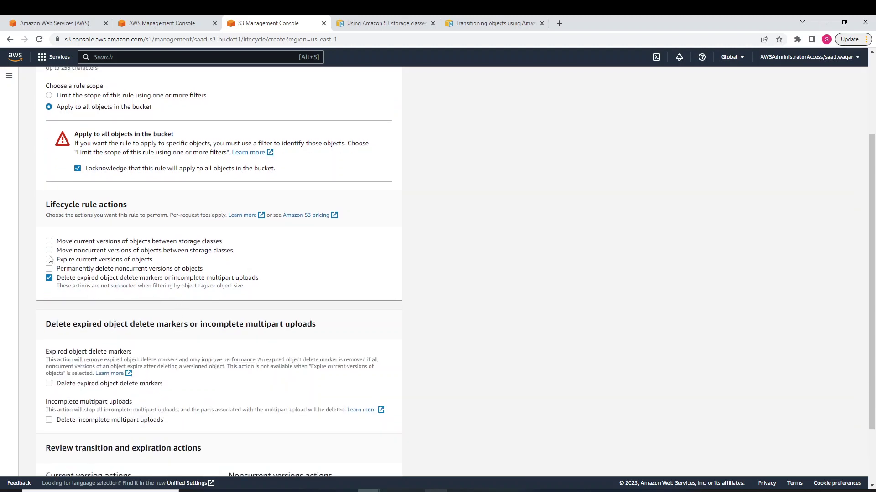
left_click(49, 278)
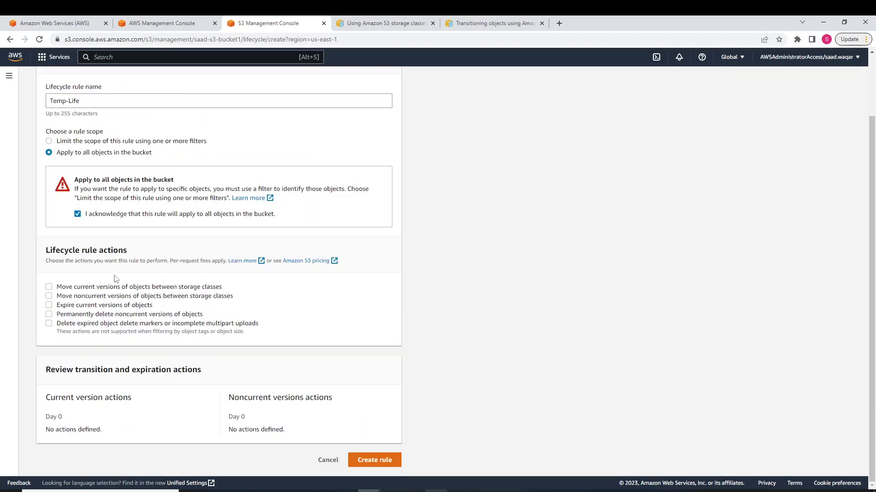
- Enable moving current versions of objects between storage classes, with a transition to Standard-IA 30 days after object creation
left_click(49, 287)
scroll(180, 302, "down", 2)
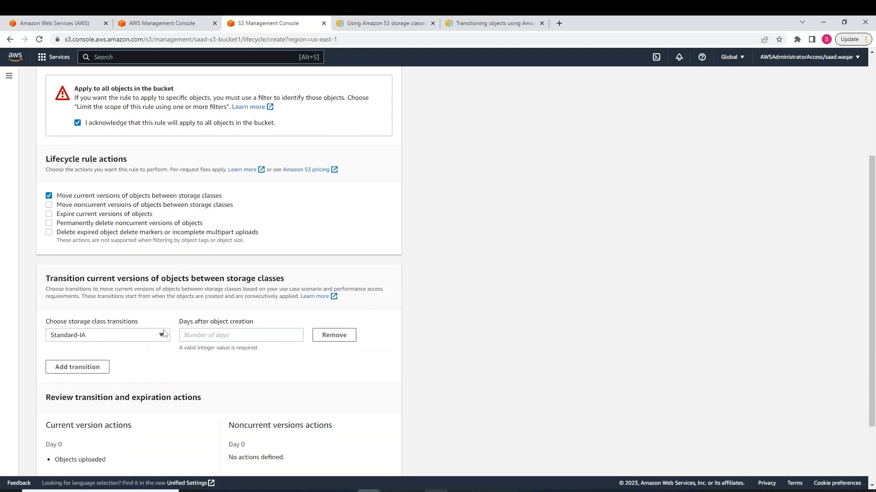
left_click(200, 337)
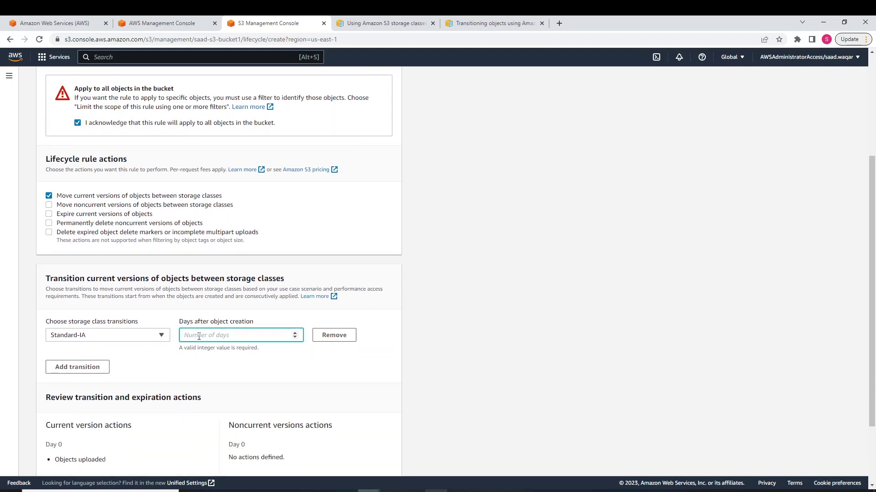
type("30")
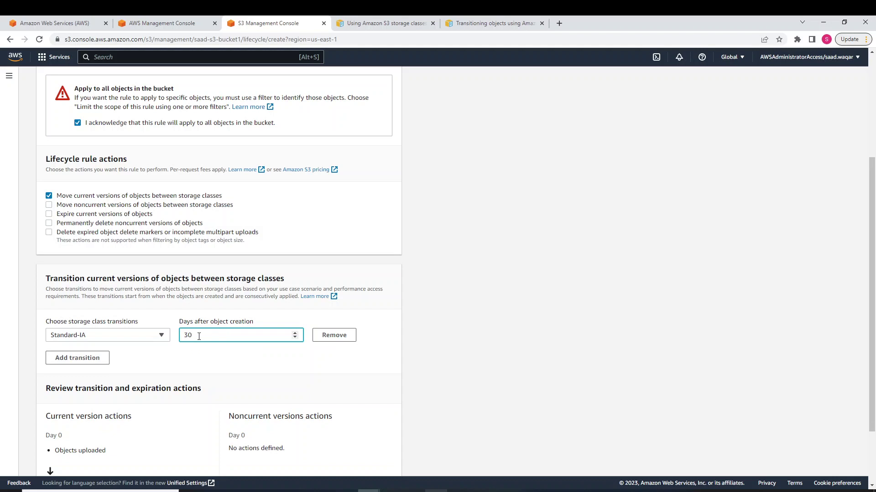
- Consult the storage class comparison table in the S3 documentation and create the Temp-Life lifecycle rule
left_click(365, 23)
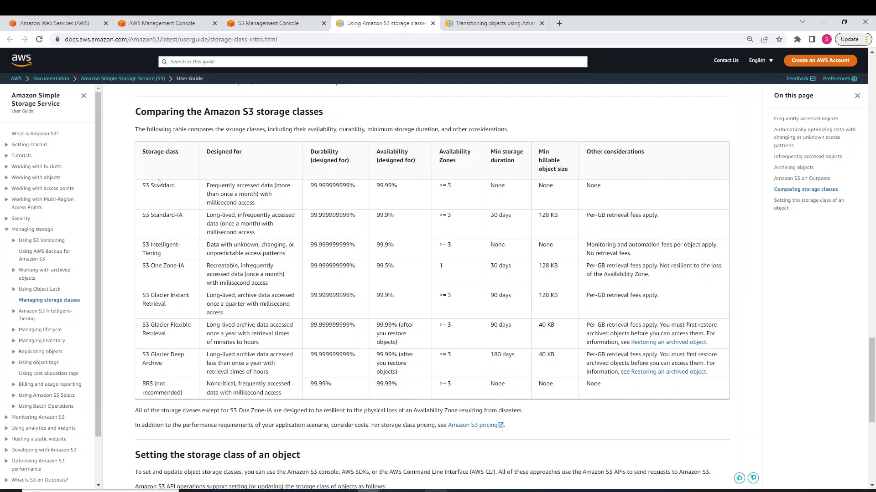
left_click(269, 23)
scroll(283, 320, "down", 2)
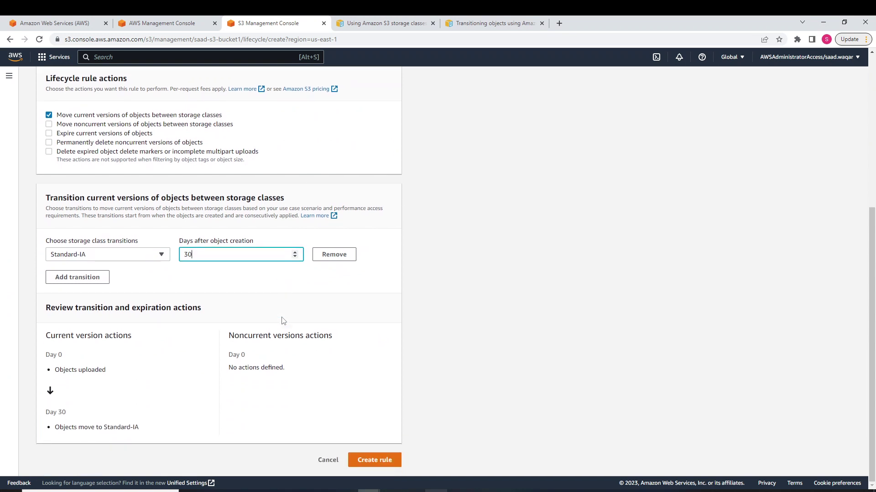
left_click(382, 460)
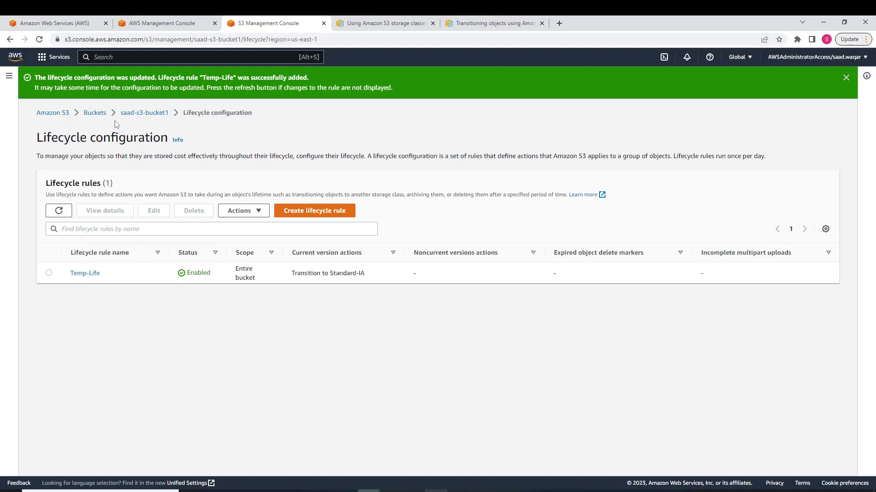
- Upload awsGoat (1).pdf from the Downloads folder to the rule's bucket and open the bucket's object list
left_click(137, 112)
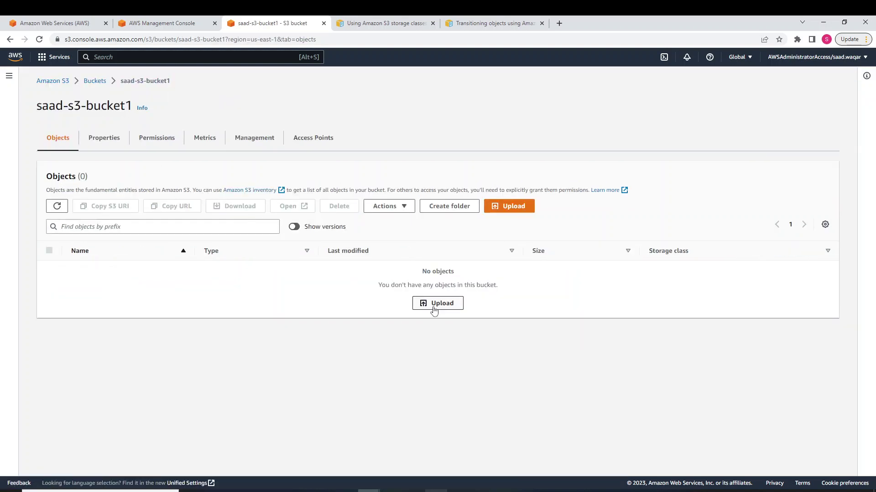
left_click(437, 303)
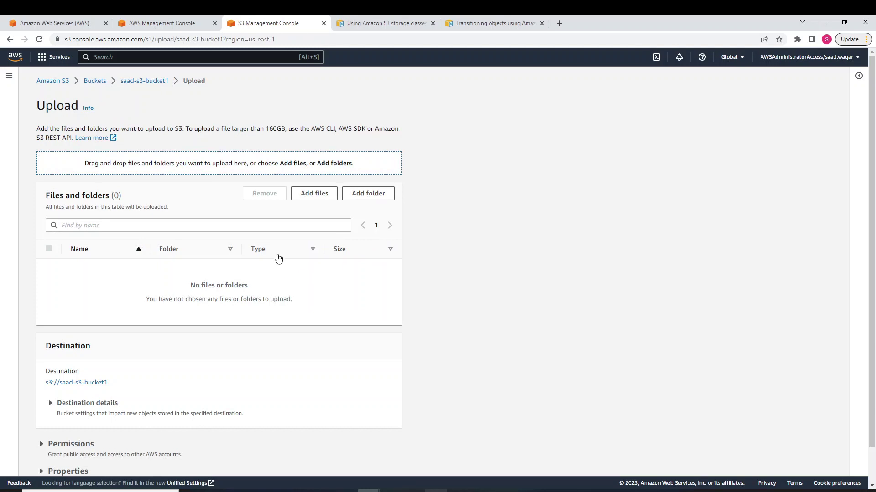
left_click(314, 193)
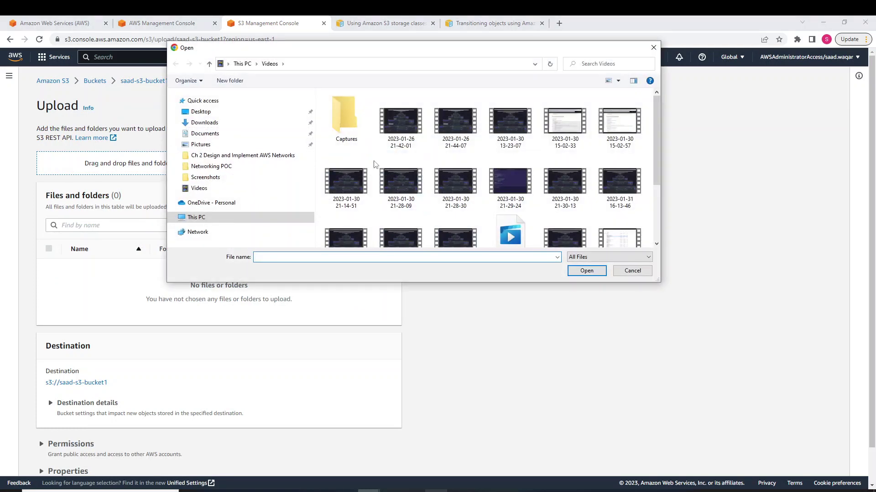
left_click(210, 125)
left_click(386, 121)
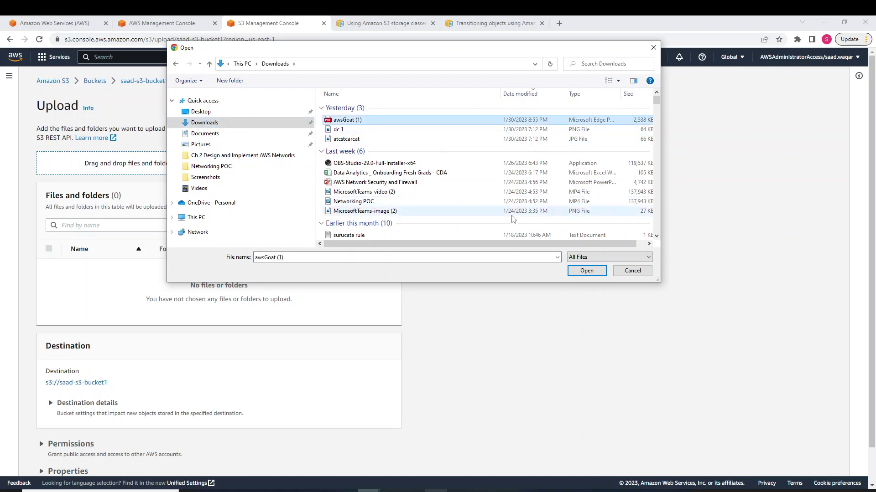
left_click(587, 271)
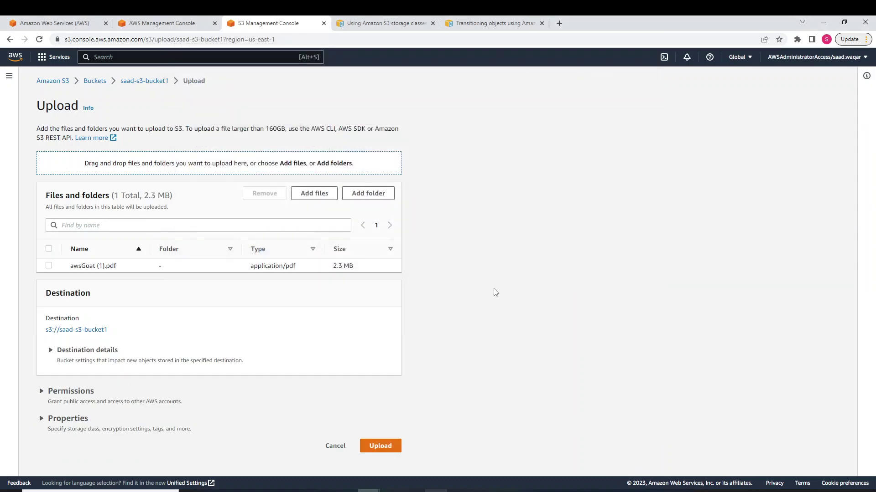
left_click(396, 447)
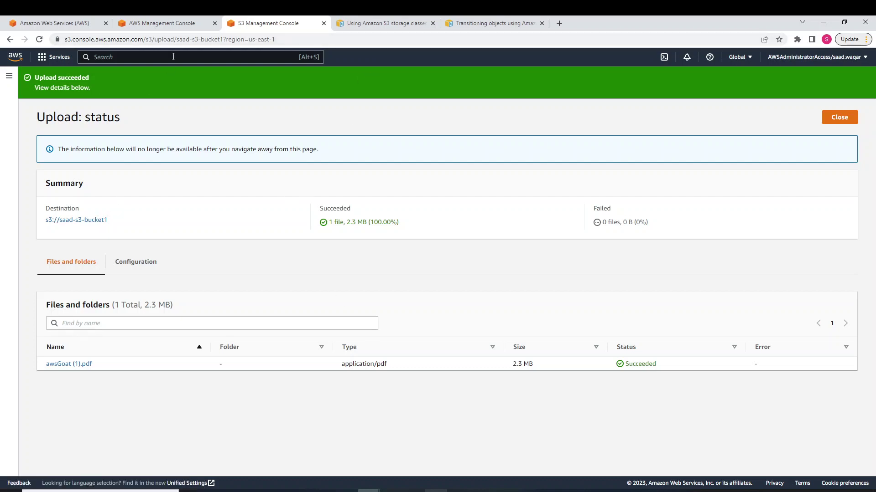
left_click(94, 220)
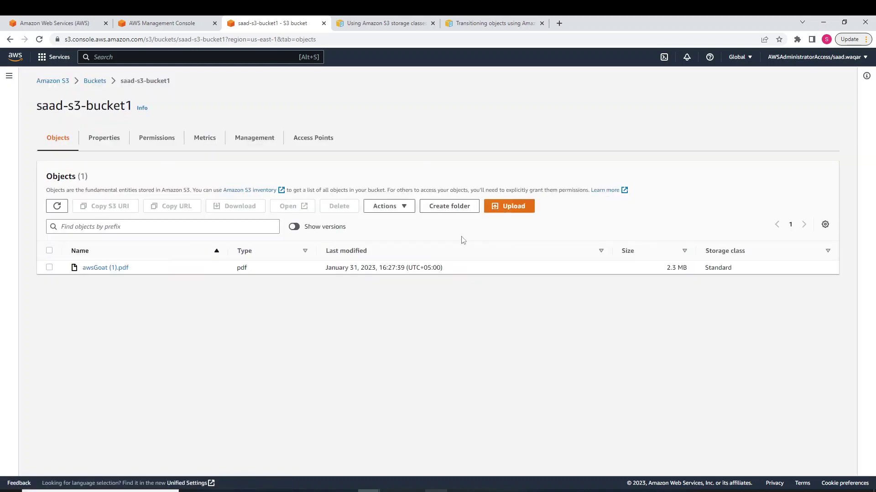